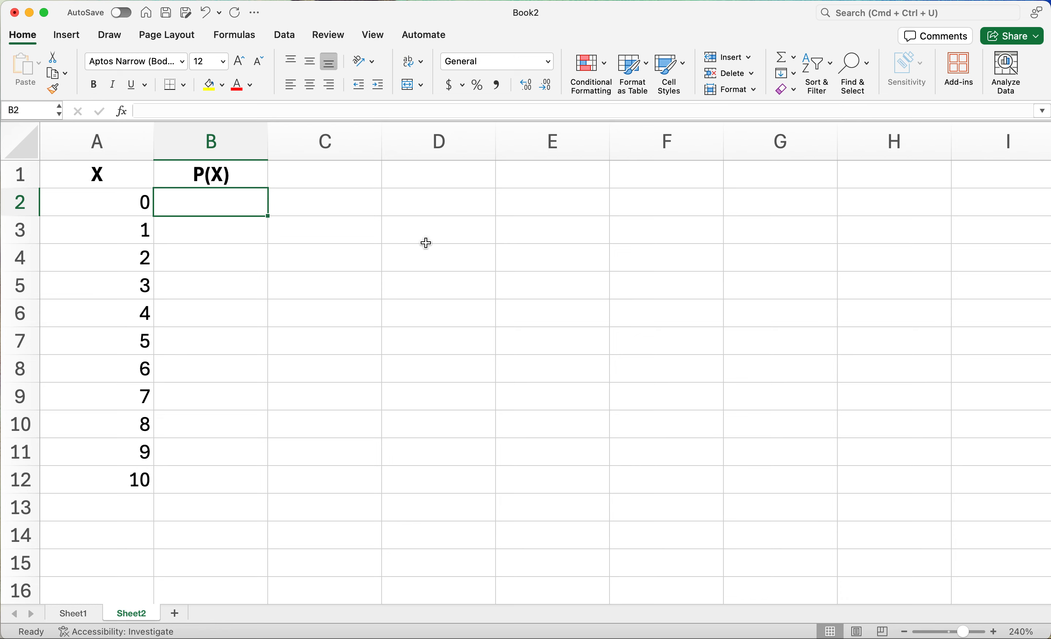
# Enter =BINOM.DIST(A2,10,0.6,FALSE) in B2 to compute the binomial probability for X = 0.
pyautogui.write('=')
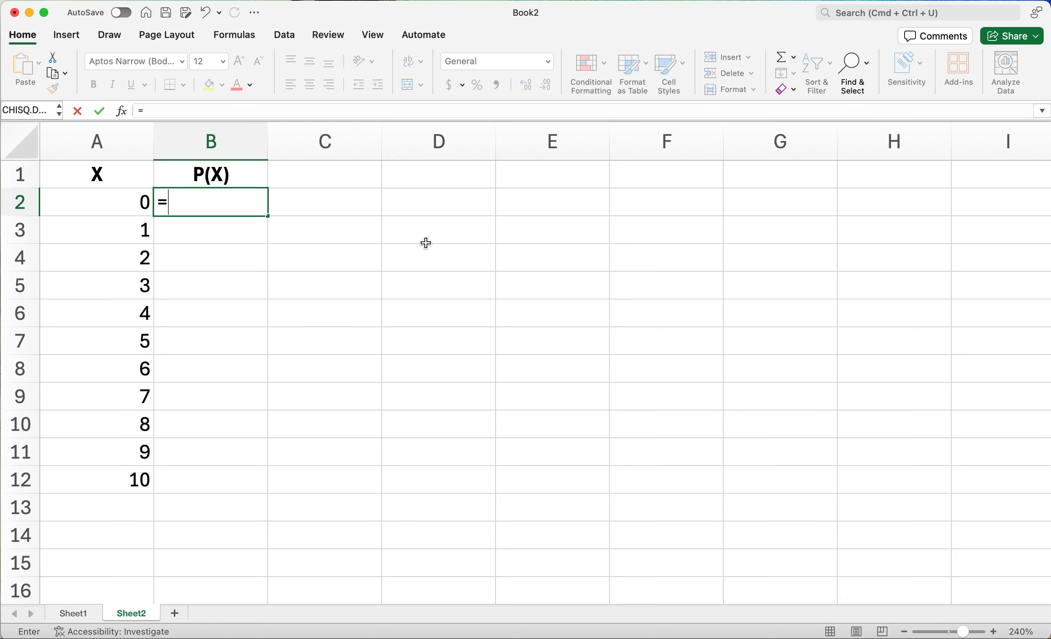
pyautogui.write('binom.dist')
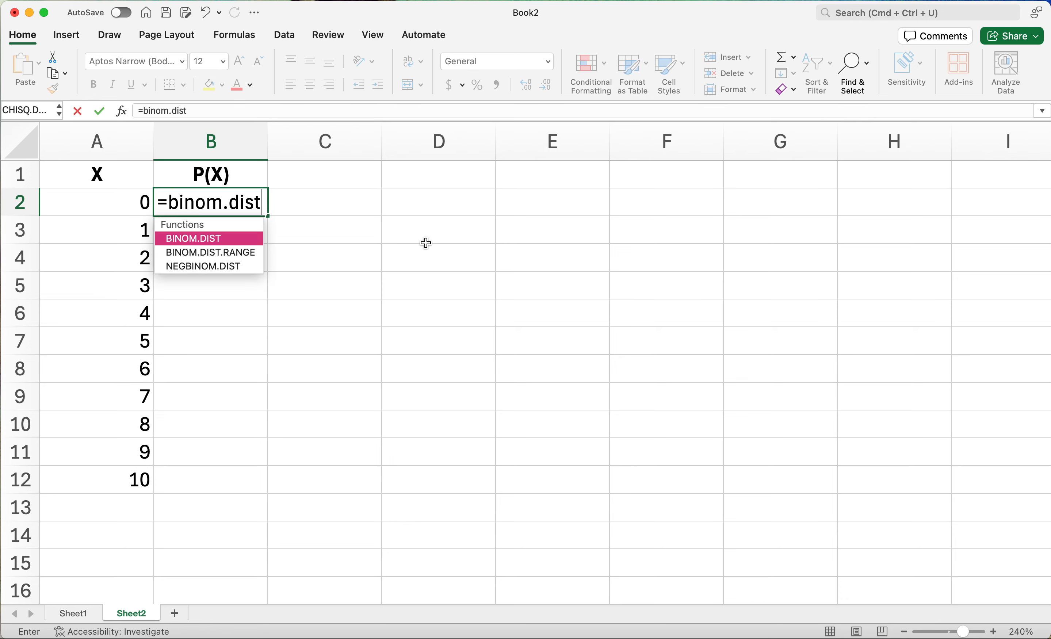
pyautogui.write('(')
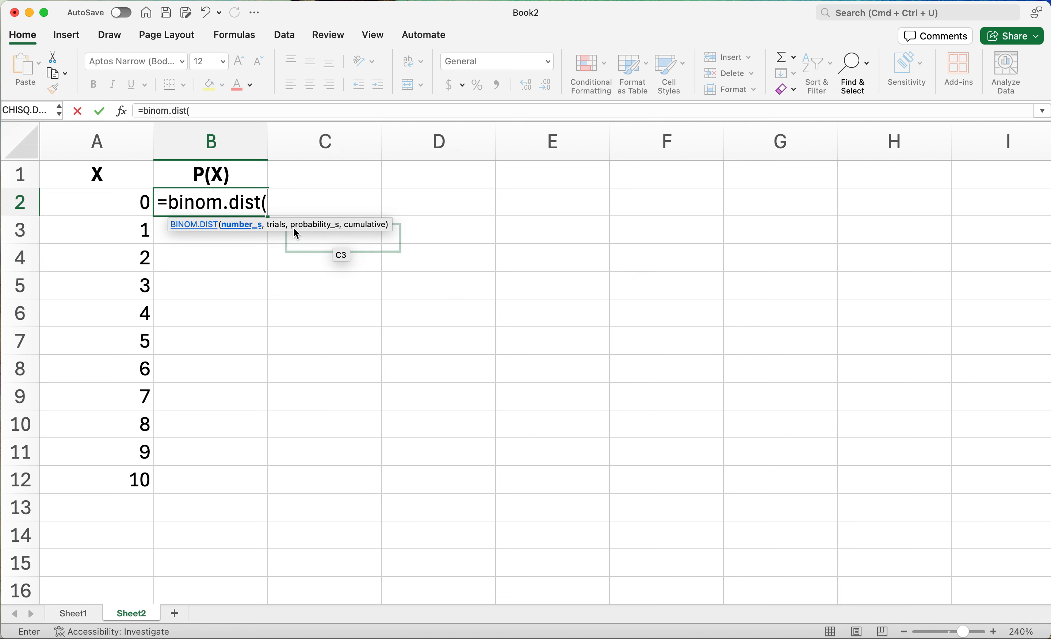
pyautogui.click(100, 204)
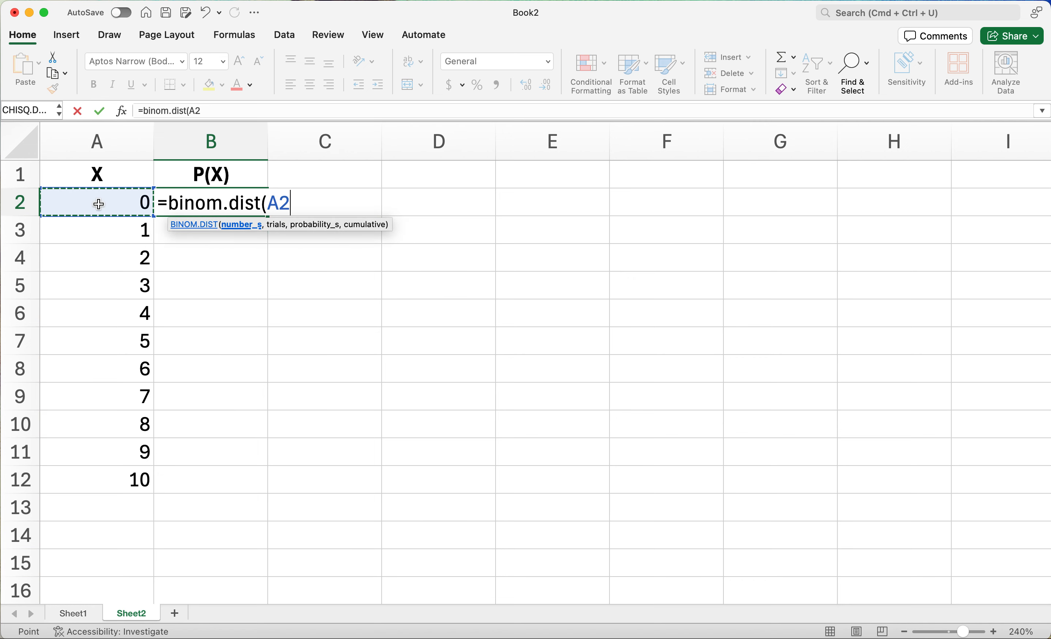
pyautogui.write(',')
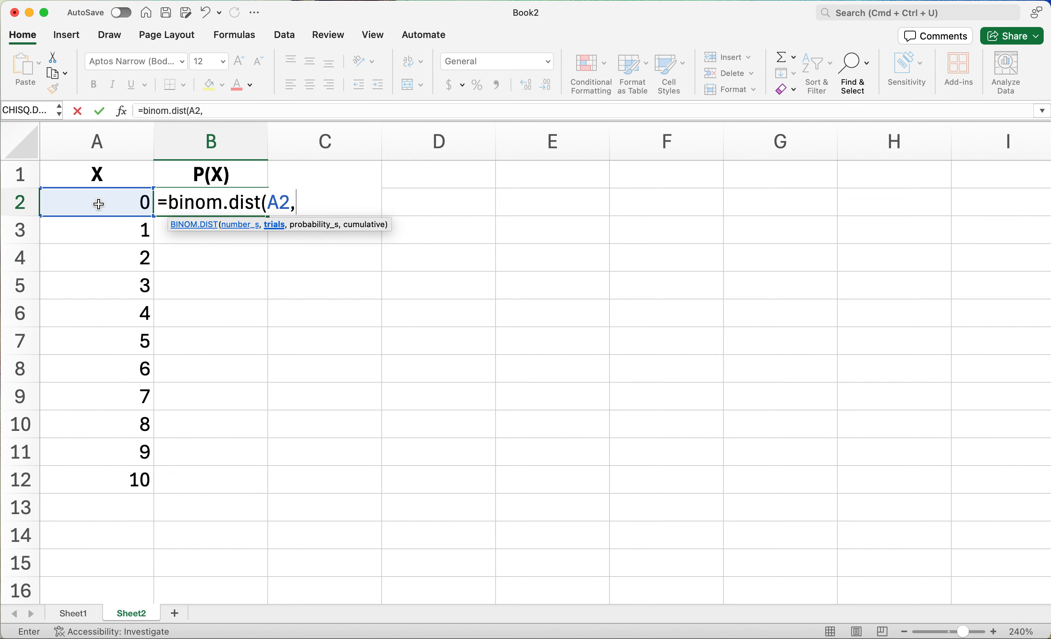
pyautogui.write('10,')
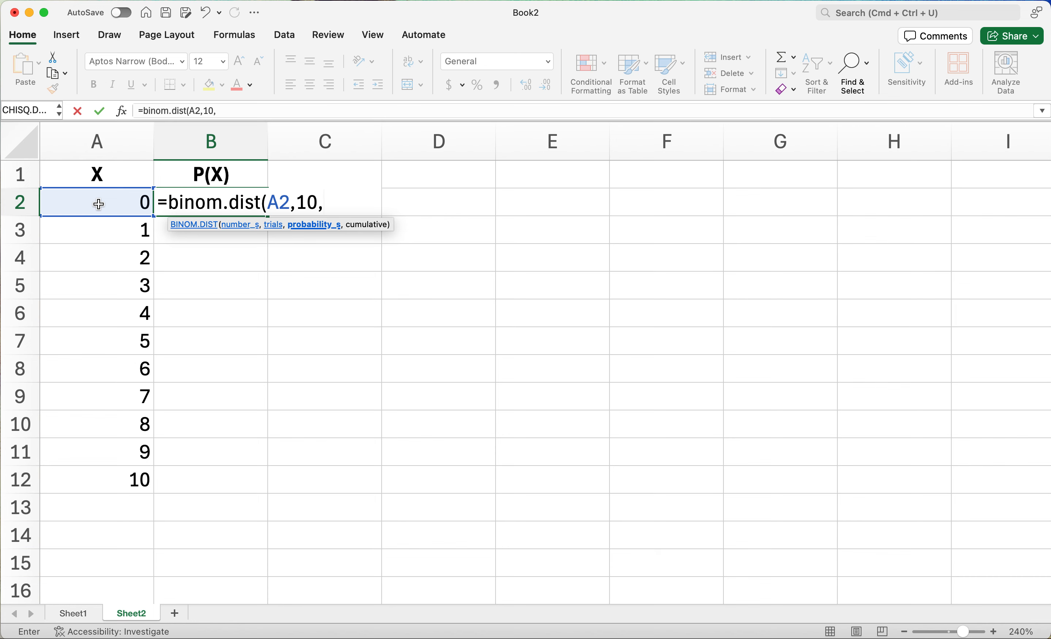
pyautogui.write('0.6,')
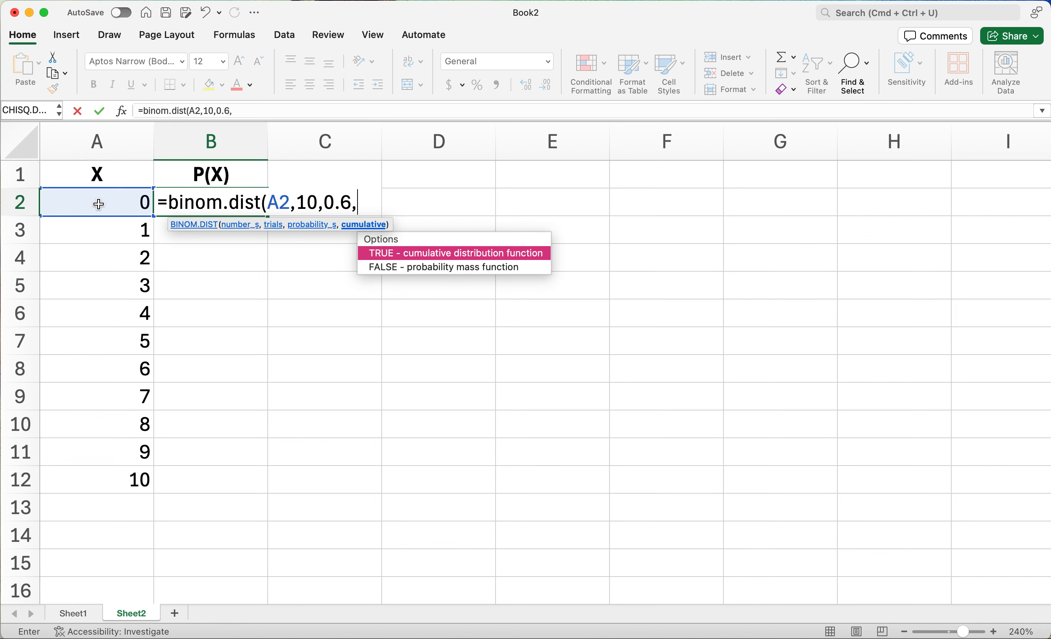
pyautogui.write('false')
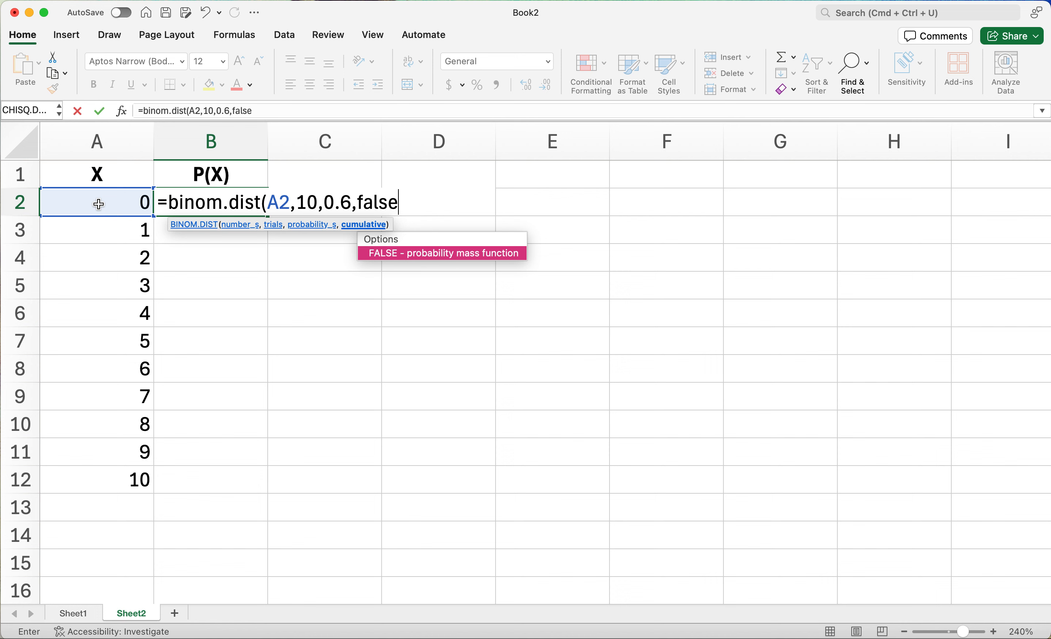
pyautogui.write(')')
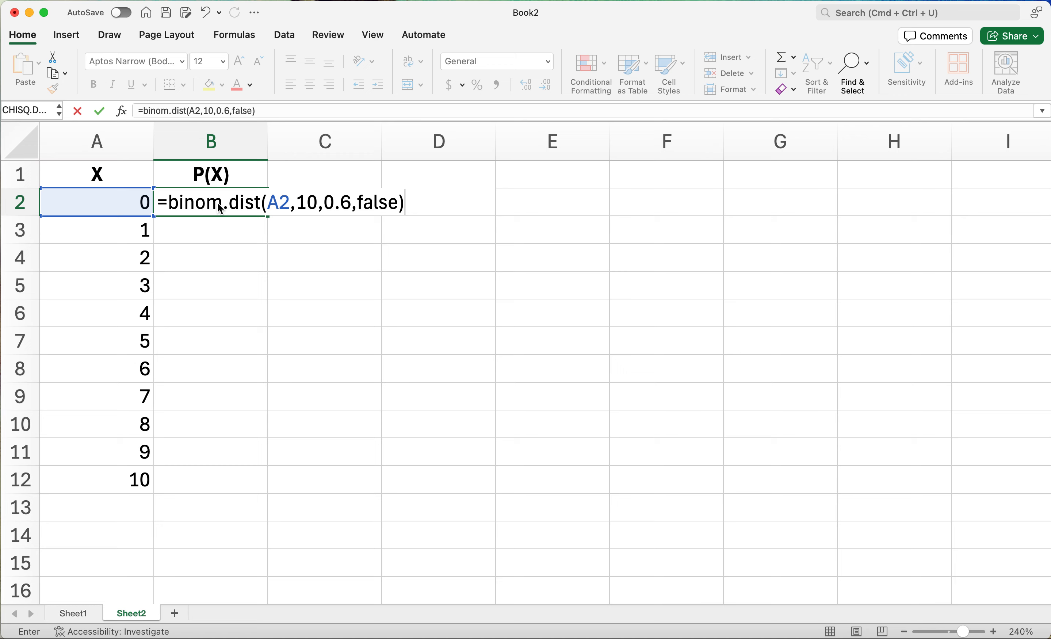
pyautogui.press('Return')
# Fill the binomial formula from B2 down through B12 to cover every X value.
pyautogui.click(205, 203)
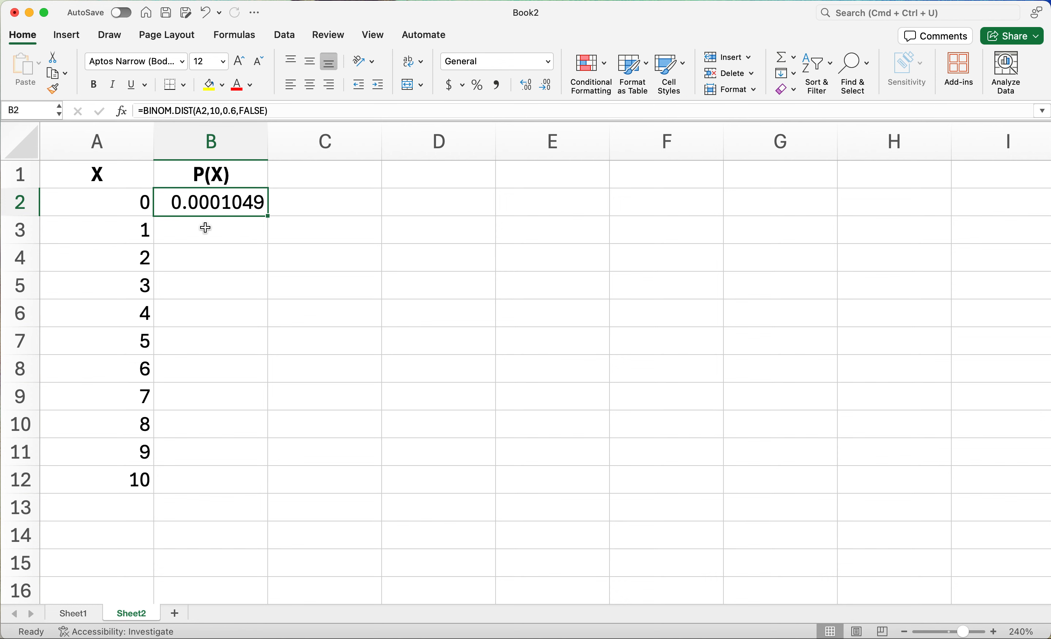
pyautogui.click(218, 235)
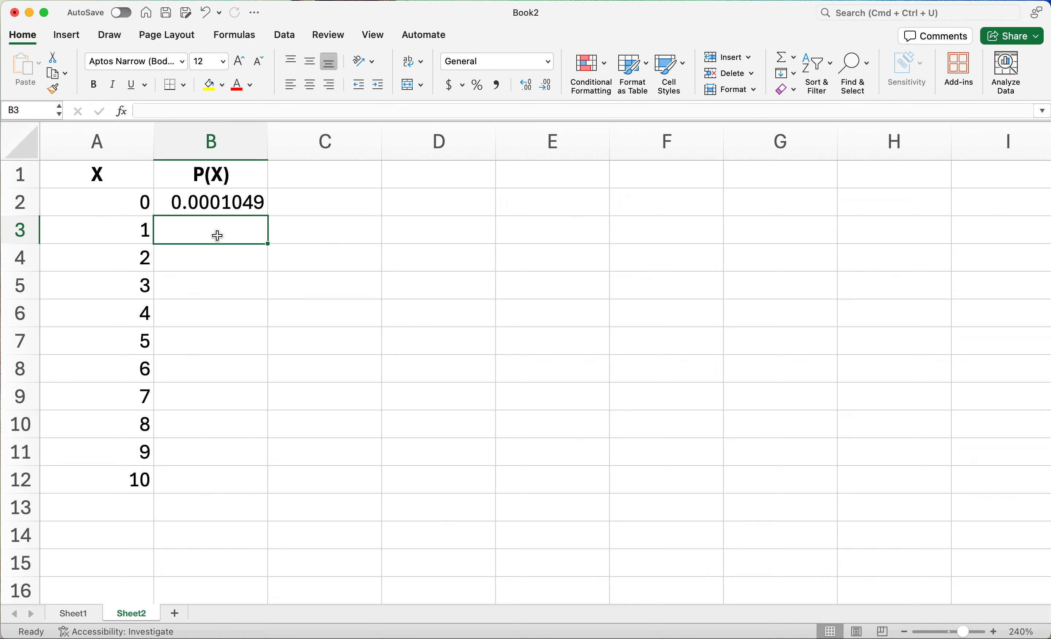
pyautogui.click(224, 202)
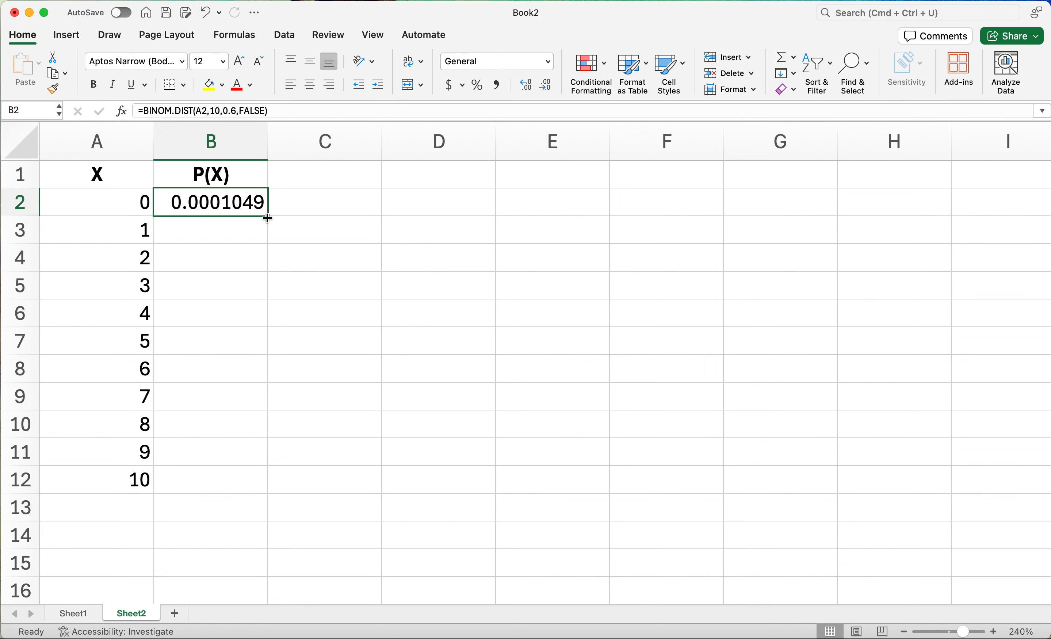
pyautogui.moveTo(268, 219); pyautogui.dragTo(261, 492)
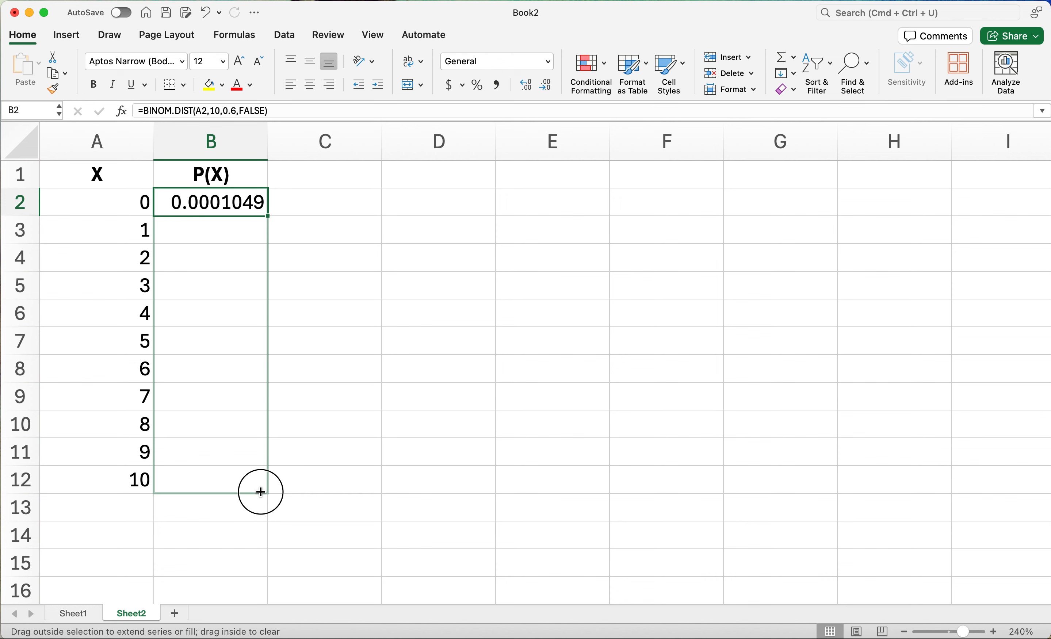
pyautogui.moveTo(261, 492); pyautogui.dragTo(236, 490)
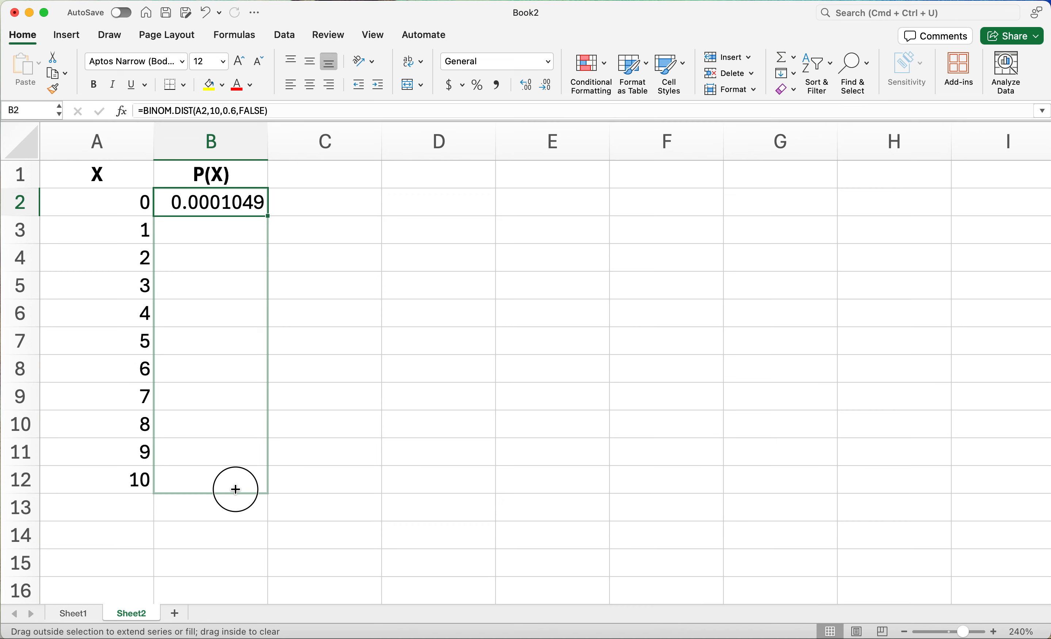
pyautogui.moveTo(236, 489); pyautogui.dragTo(236, 490)
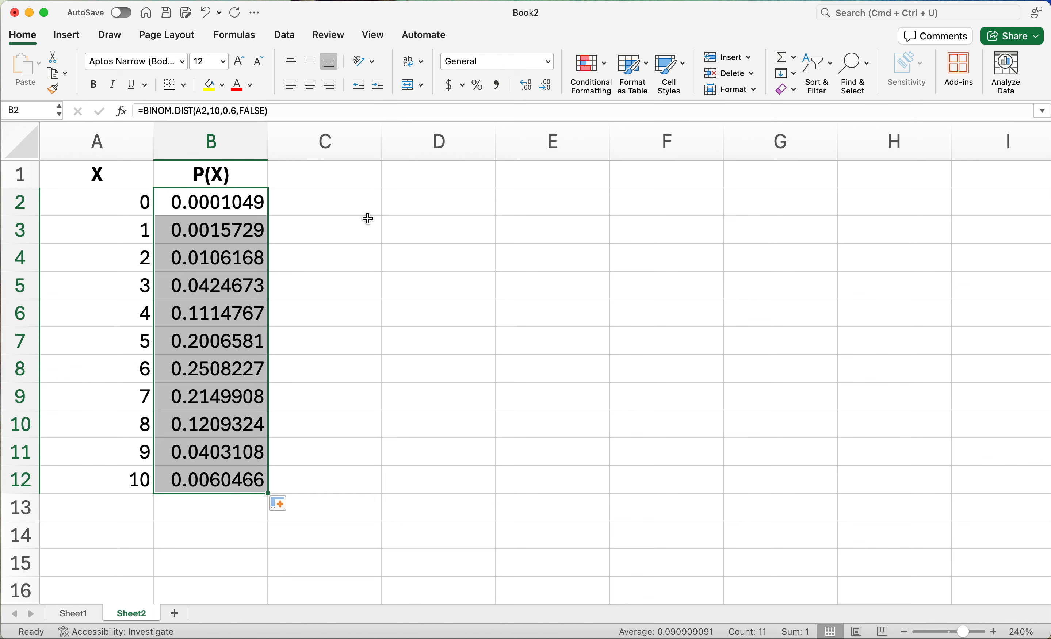
# Sum the probabilities in B2:B9 with a SUM formula in cell D3.
pyautogui.click(325, 224)
pyautogui.click(458, 232)
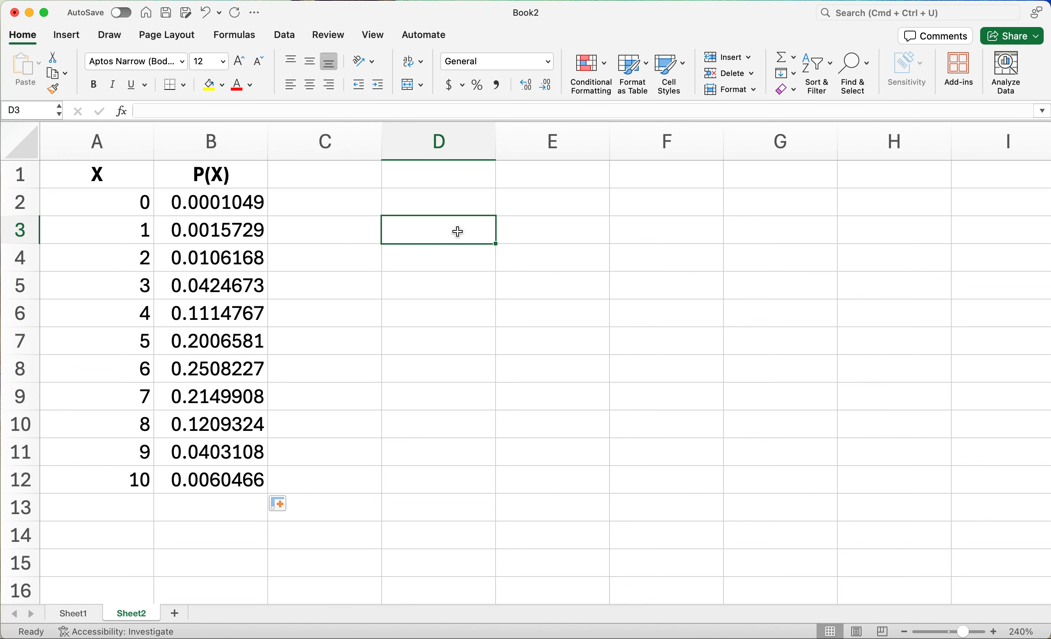
pyautogui.write('=sum(')
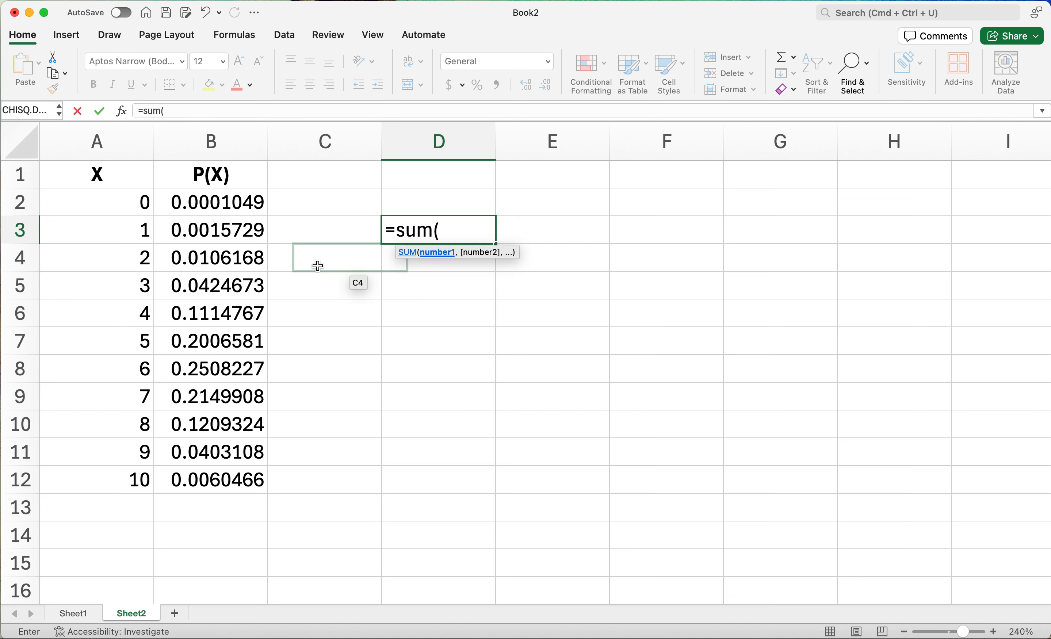
pyautogui.click(229, 202)
pyautogui.moveTo(229, 203); pyautogui.dragTo(220, 390)
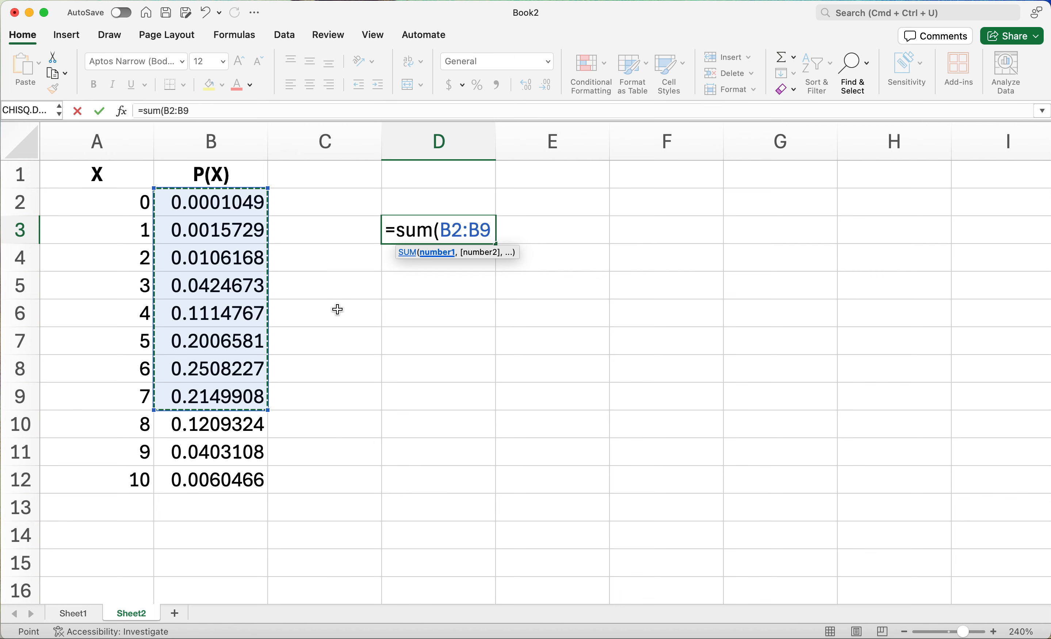
pyautogui.press('Return')
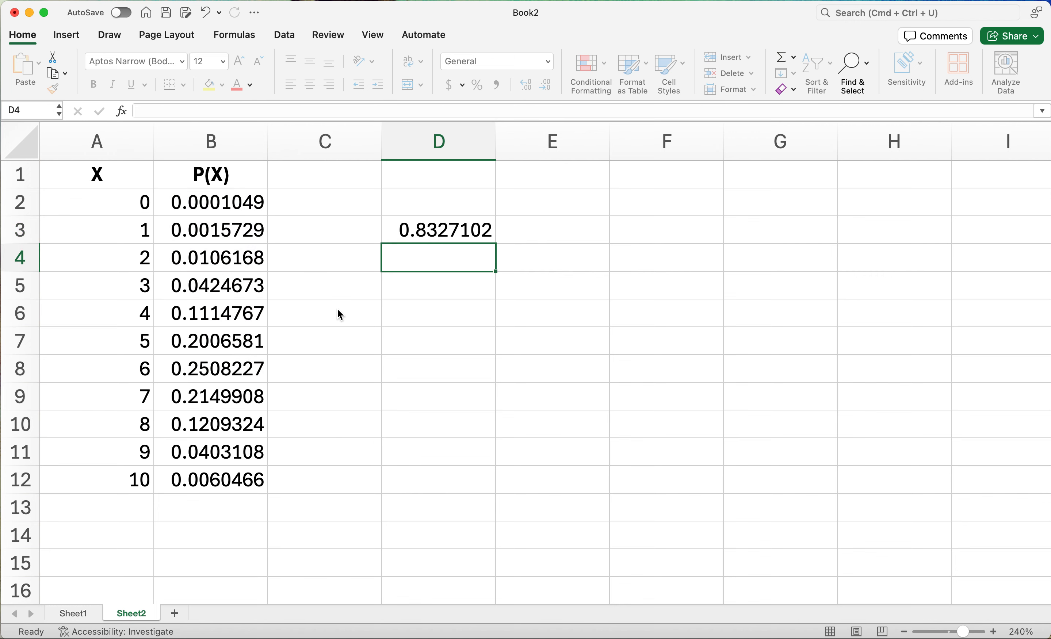
# Label the sum by entering "<- at most 7" in cell E3.
pyautogui.press('Up')
pyautogui.press('Right')
pyautogui.write('<_')
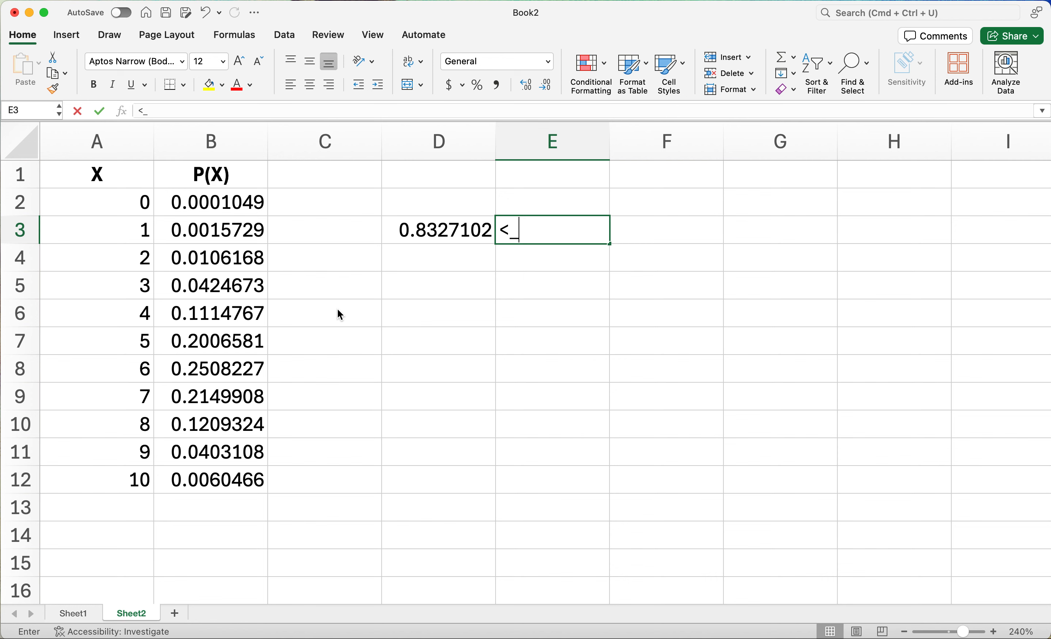
pyautogui.press('BackSpace')
pyautogui.write('- at ')
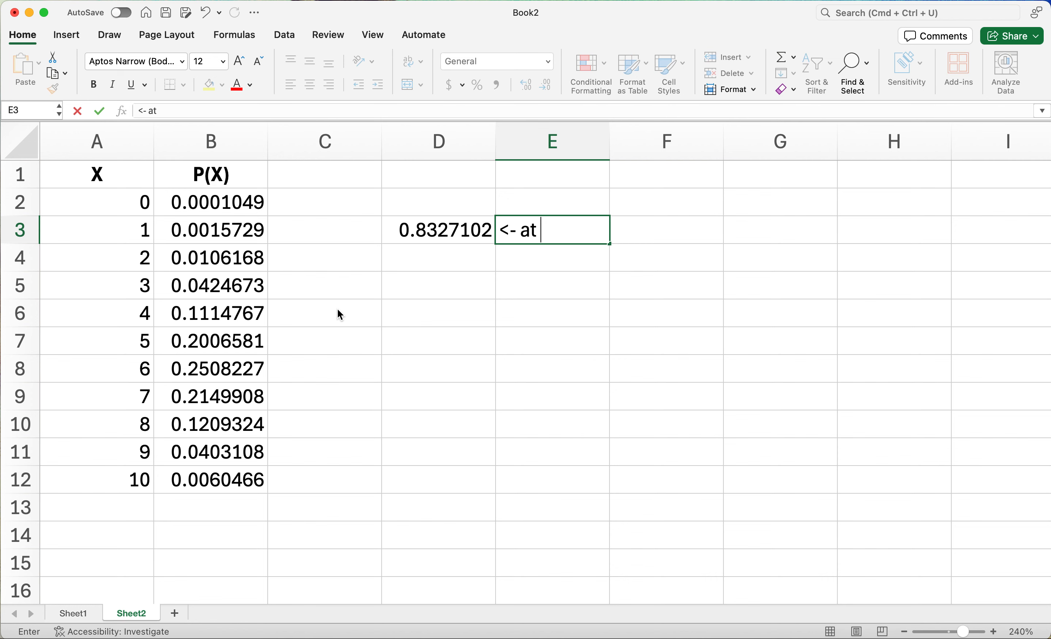
pyautogui.write('most 7')
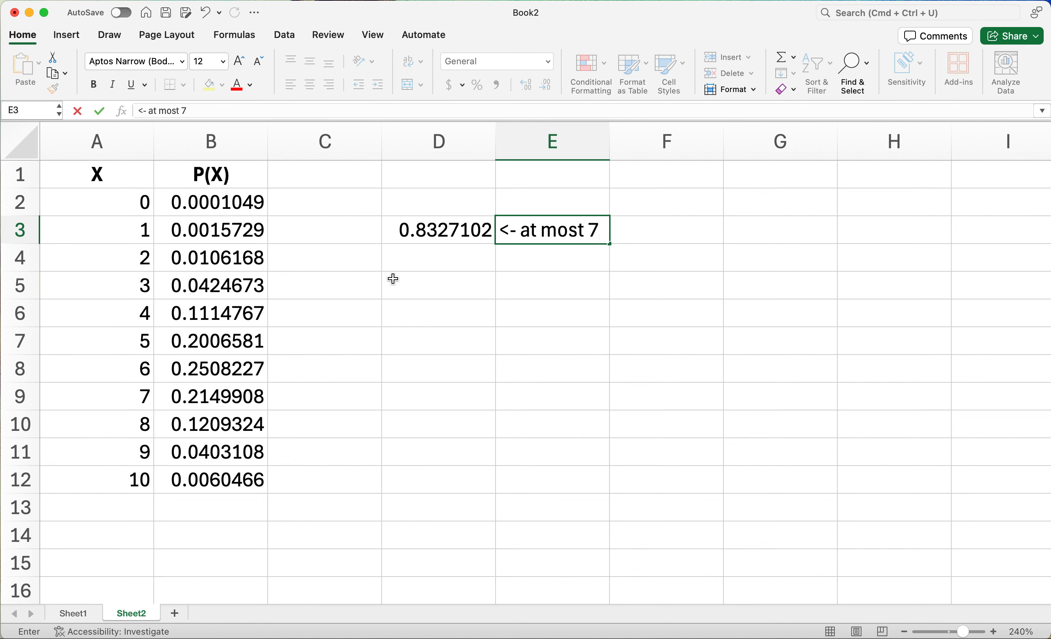
pyautogui.click(436, 263)
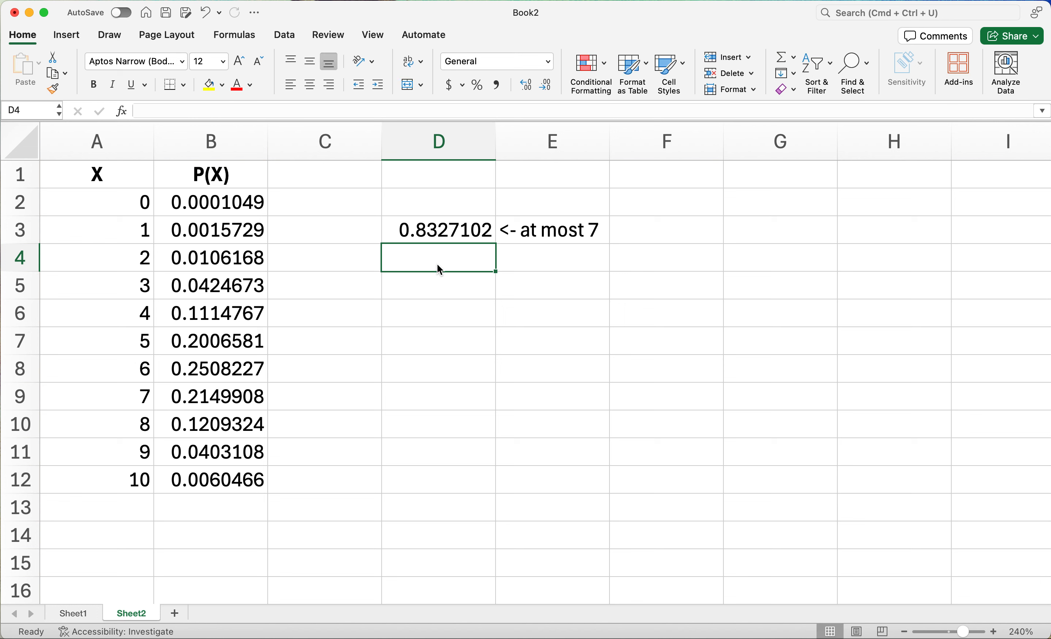
# Clear cell D3 and re-enter a SUM formula there over the probabilities in B2:B9.
pyautogui.press('Up')
pyautogui.press('Delete')
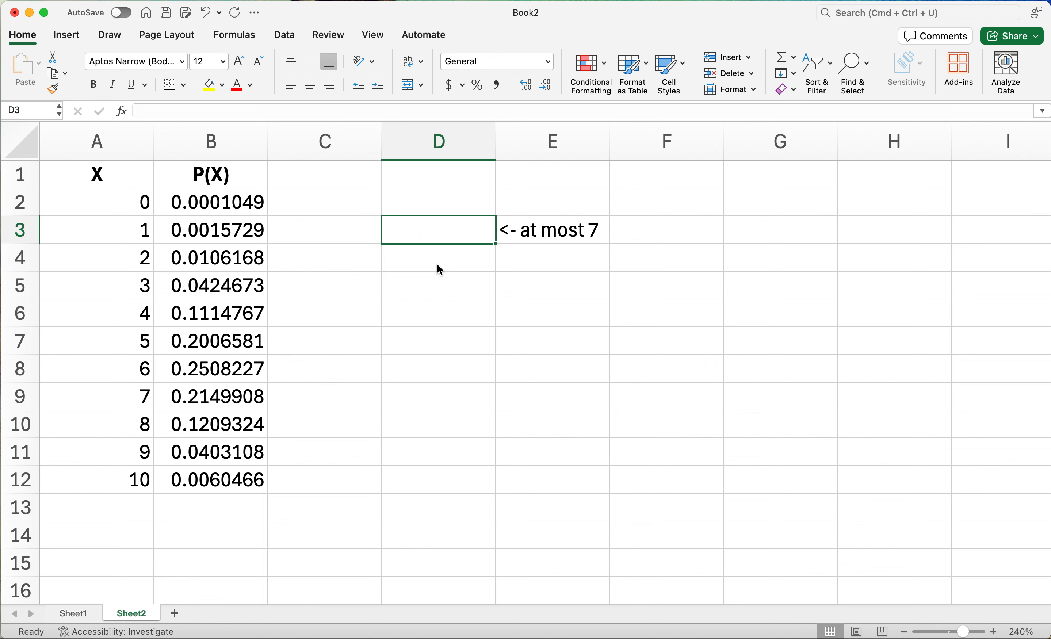
pyautogui.write('=su(')
pyautogui.press('BackSpace')
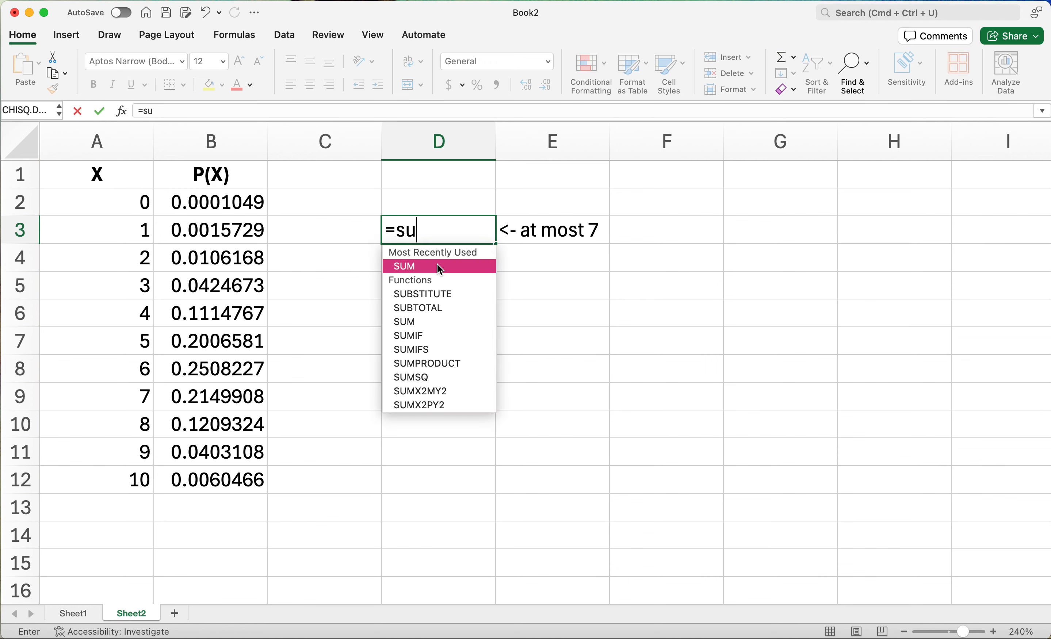
pyautogui.write('m(')
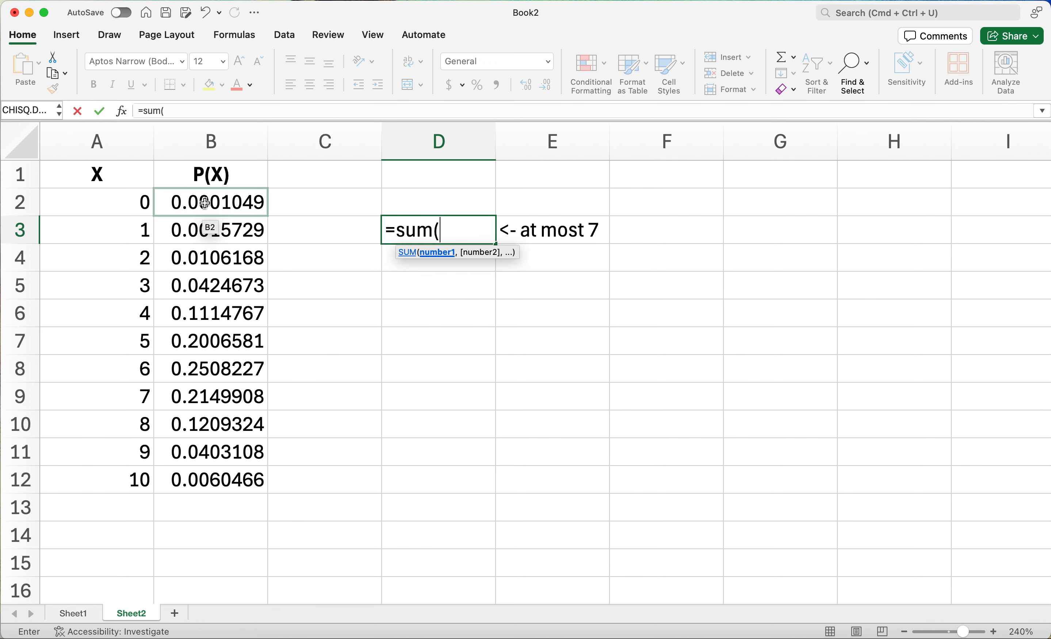
pyautogui.click(205, 202)
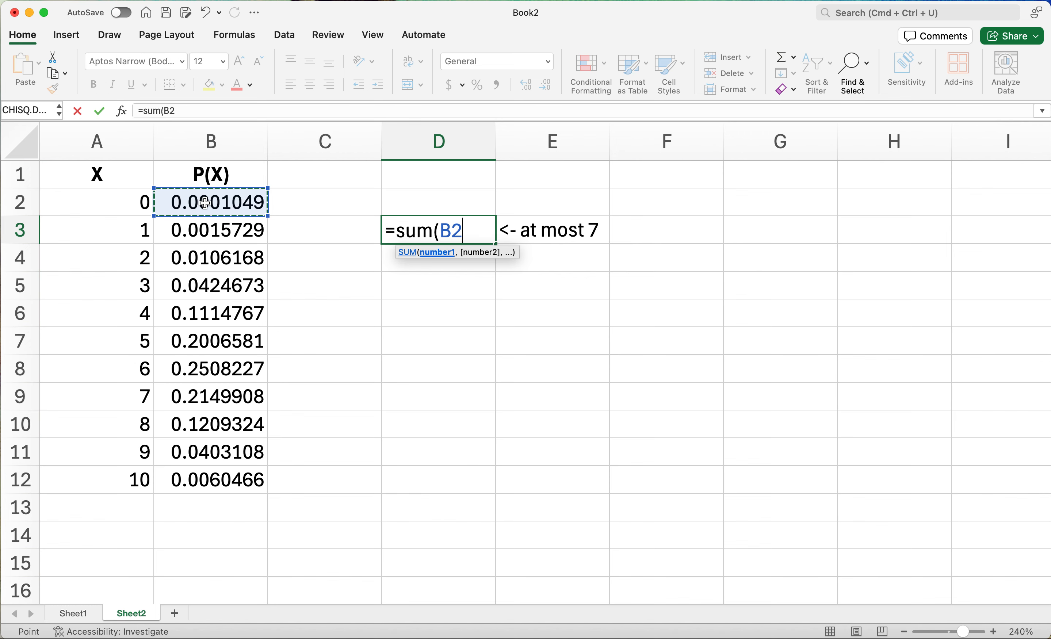
pyautogui.press('BackSpace')
pyautogui.press('BackSpace')
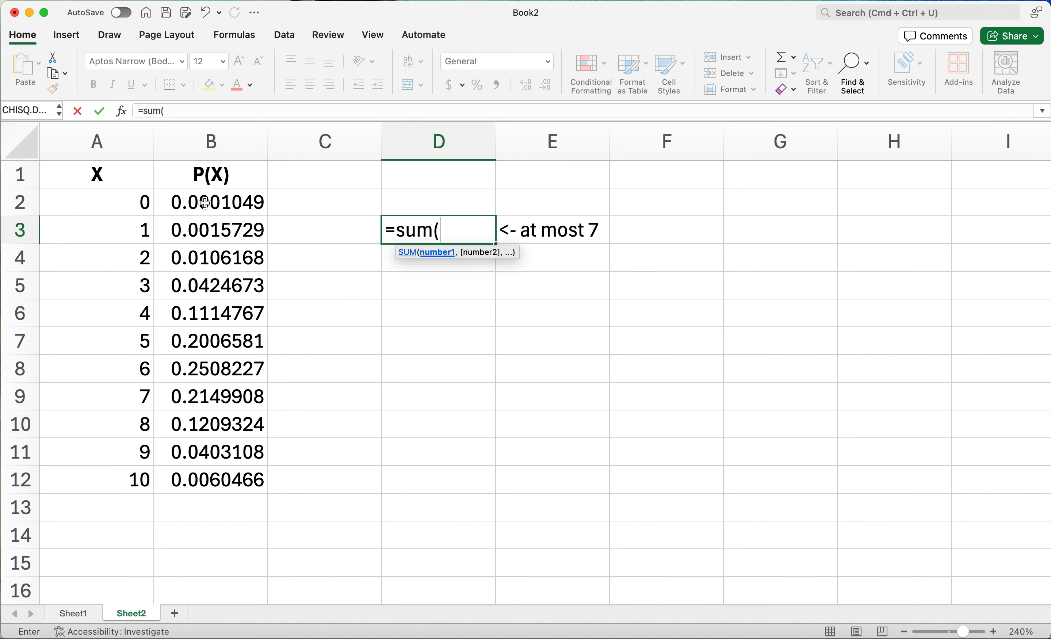
pyautogui.click(205, 202)
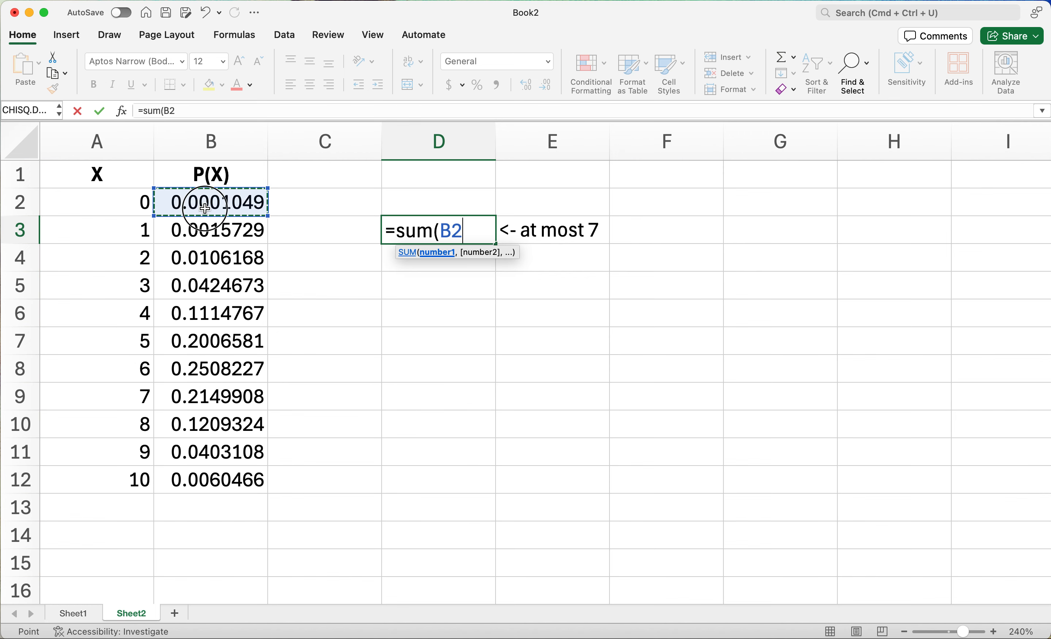
pyautogui.moveTo(206, 208); pyautogui.dragTo(202, 394)
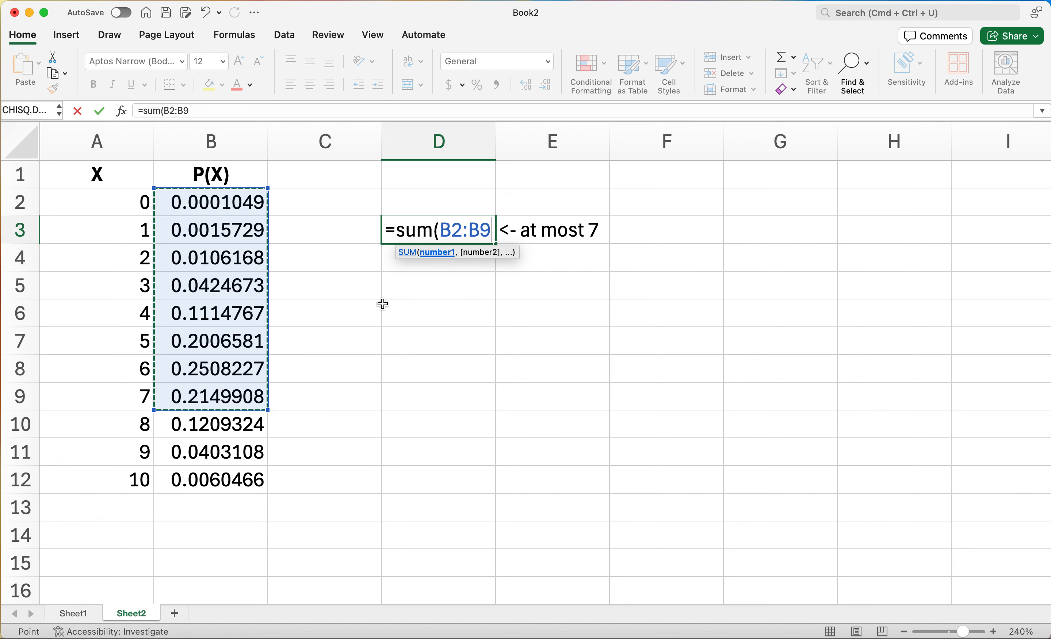
pyautogui.press('Return')
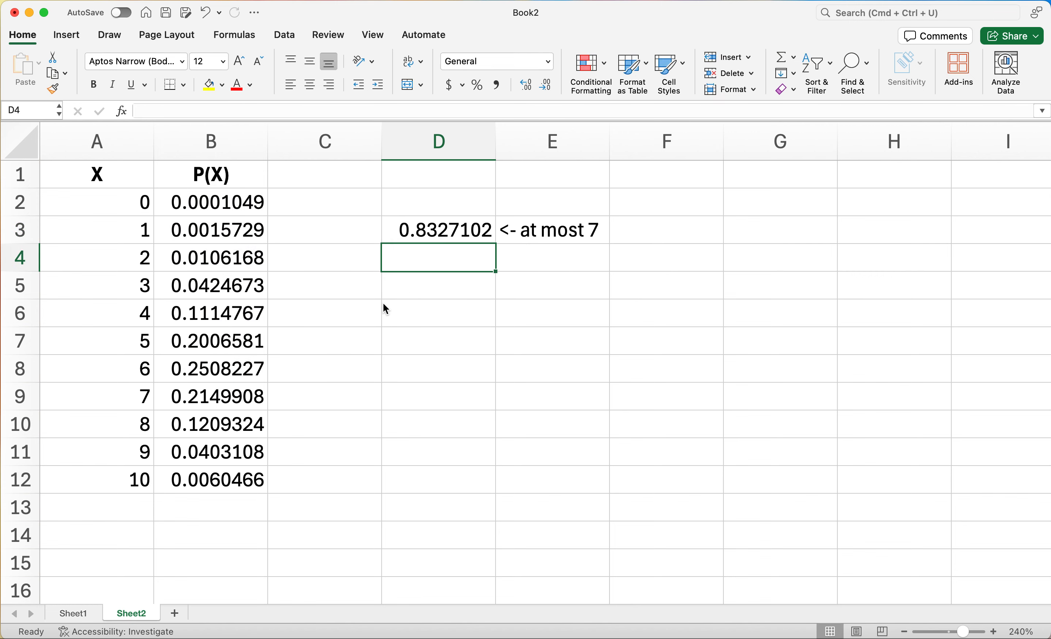